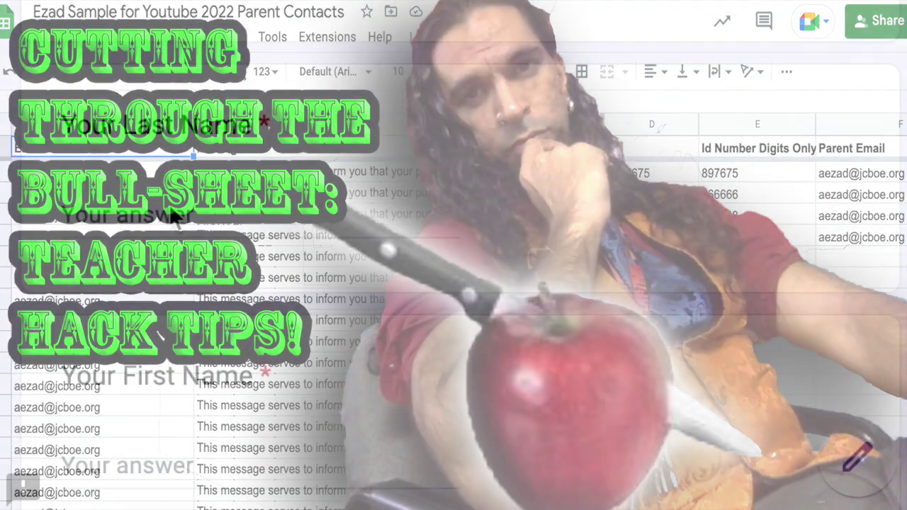
Step: Fill in the form's Last Name, First Name and student ID number answers
{"action": "left_click", "coordinate": [253, 215]}
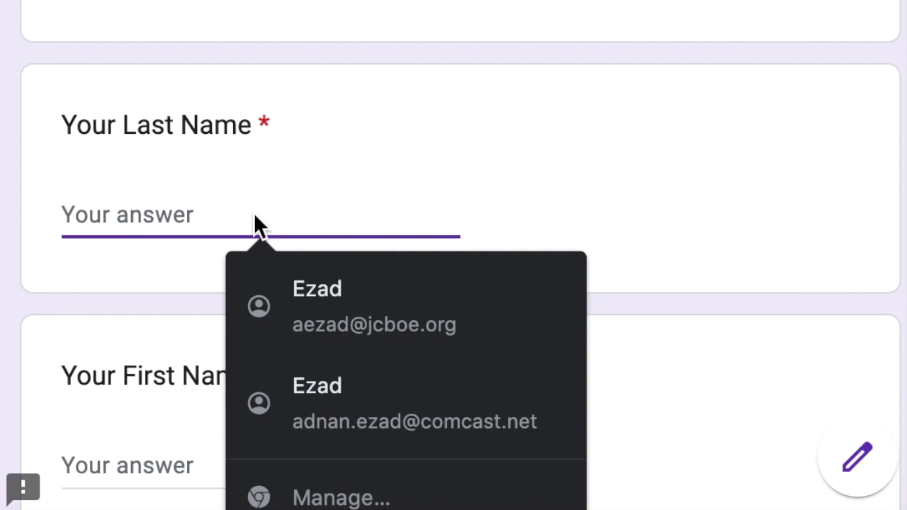
{"action": "type", "text": "Krueger"}
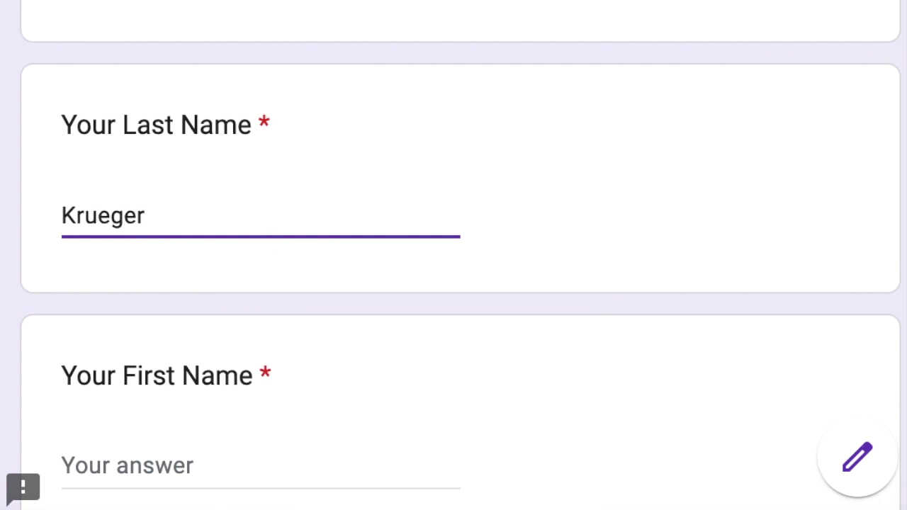
{"action": "scroll", "coordinate": [219, 318], "scroll_direction": "down", "scroll_amount": 2}
{"action": "left_click", "coordinate": [195, 402]}
{"action": "type", "text": "Freddy"}
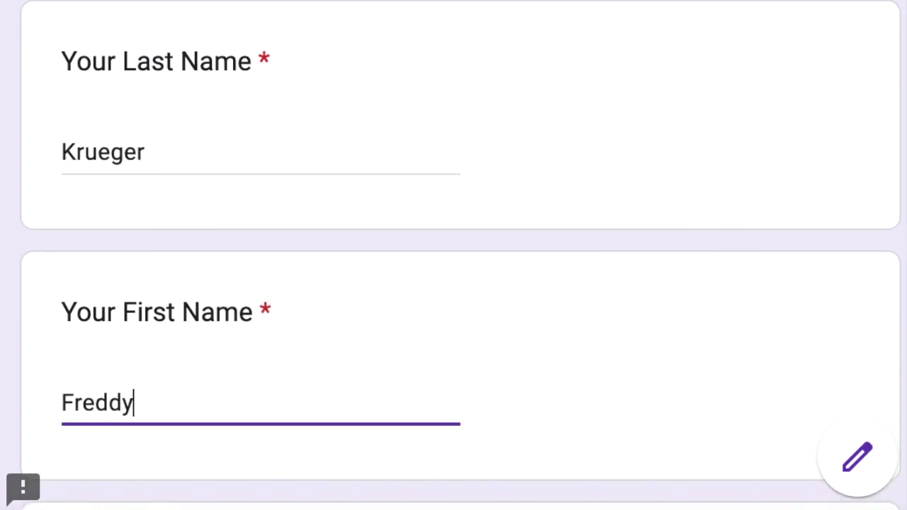
{"action": "left_click", "coordinate": [75, 59]}
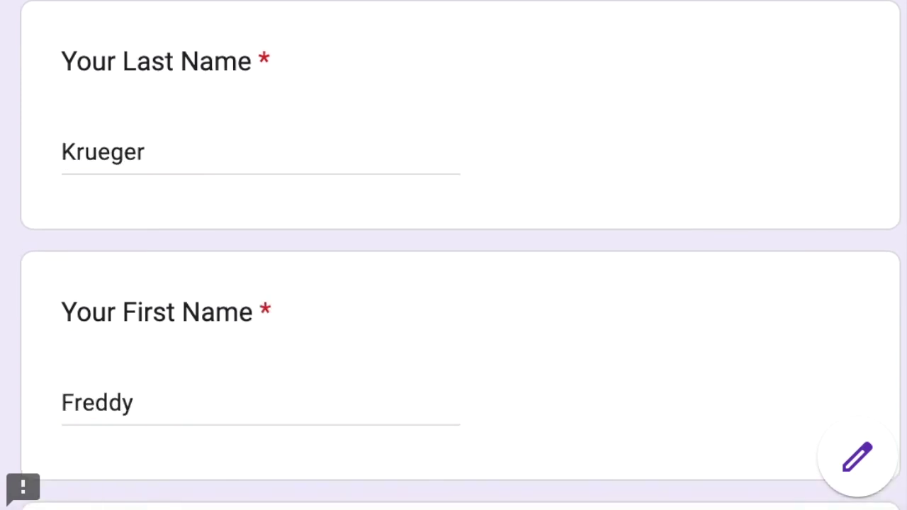
{"action": "scroll", "coordinate": [491, 39], "scroll_direction": "down", "scroll_amount": 5}
{"action": "left_click", "coordinate": [154, 296]}
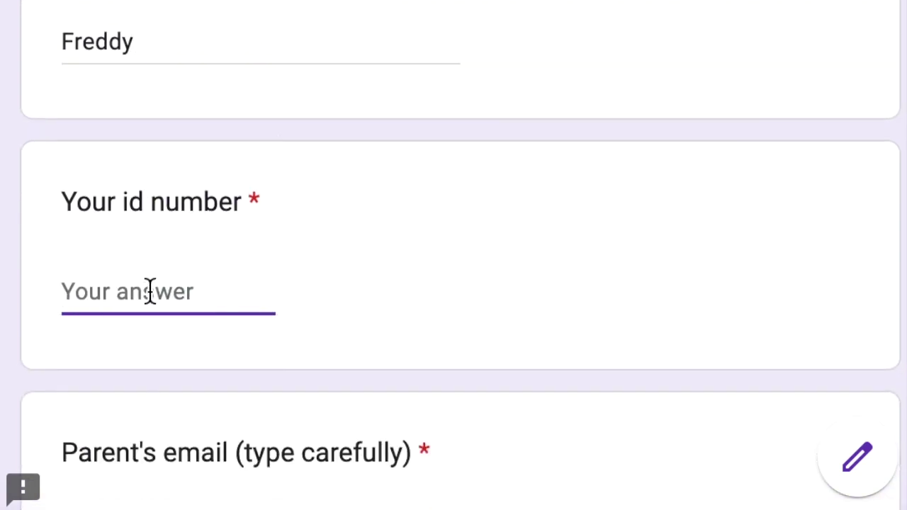
{"action": "type", "text": "897675"}
Step: Enter the parent's email and phone number, then submit the response
{"action": "scroll", "coordinate": [197, 283], "scroll_direction": "down", "scroll_amount": 4}
{"action": "left_click", "coordinate": [243, 226]}
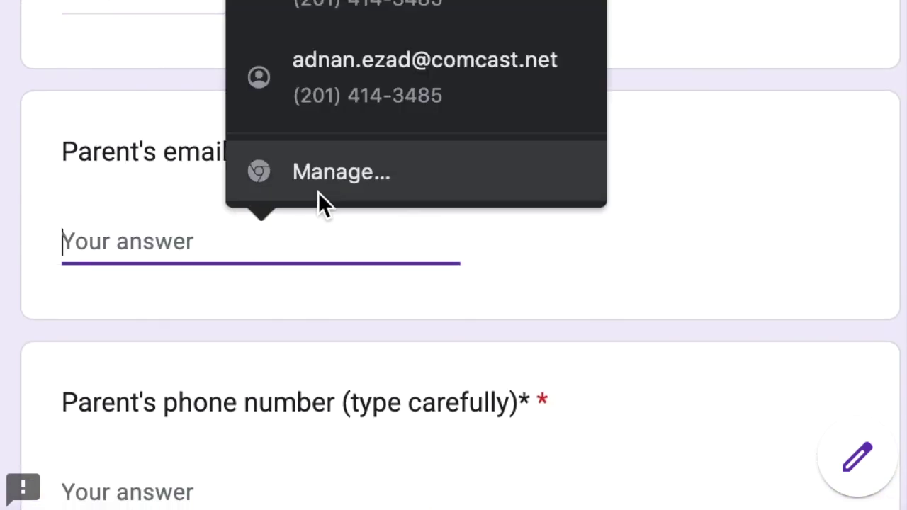
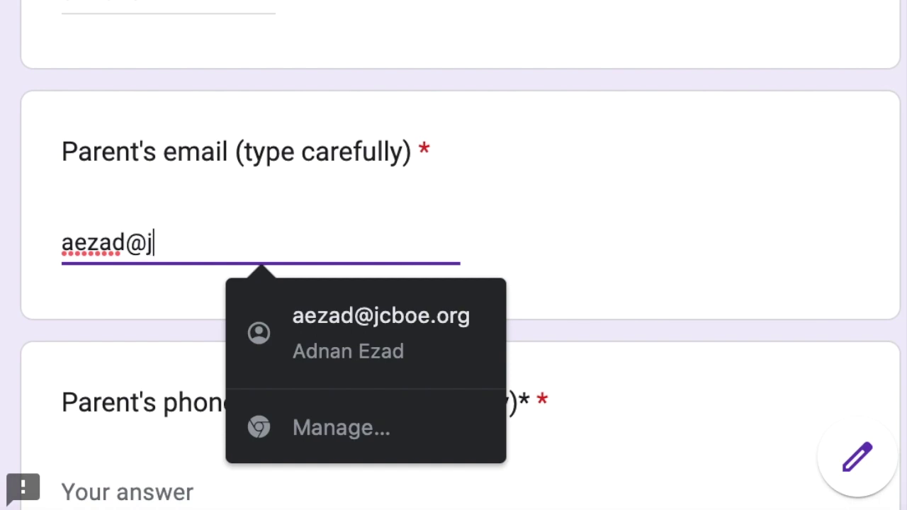
{"action": "scroll", "coordinate": [501, 188], "scroll_direction": "down", "scroll_amount": 5}
{"action": "left_click", "coordinate": [152, 205]}
{"action": "type", "text": "22222222"}
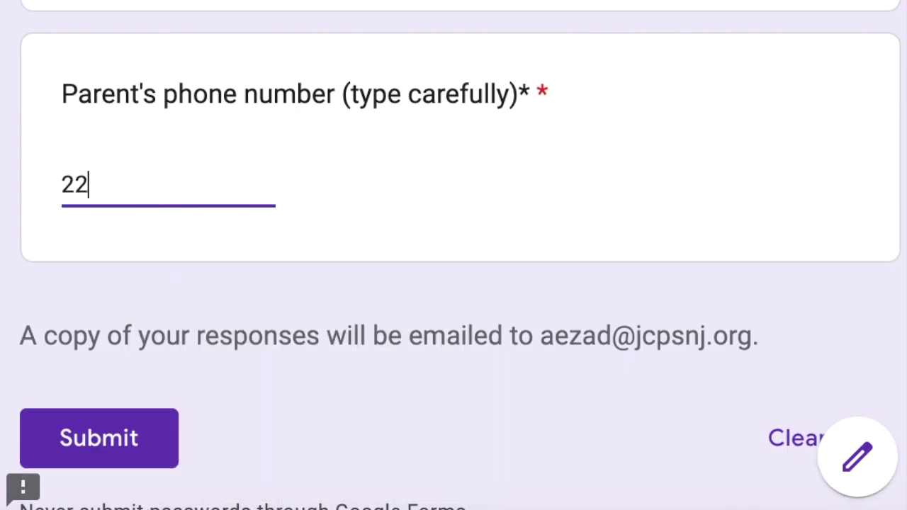
{"action": "type", "text": "22"}
{"action": "scroll", "coordinate": [441, 227], "scroll_direction": "down", "scroll_amount": 3}
{"action": "left_click", "coordinate": [151, 294]}
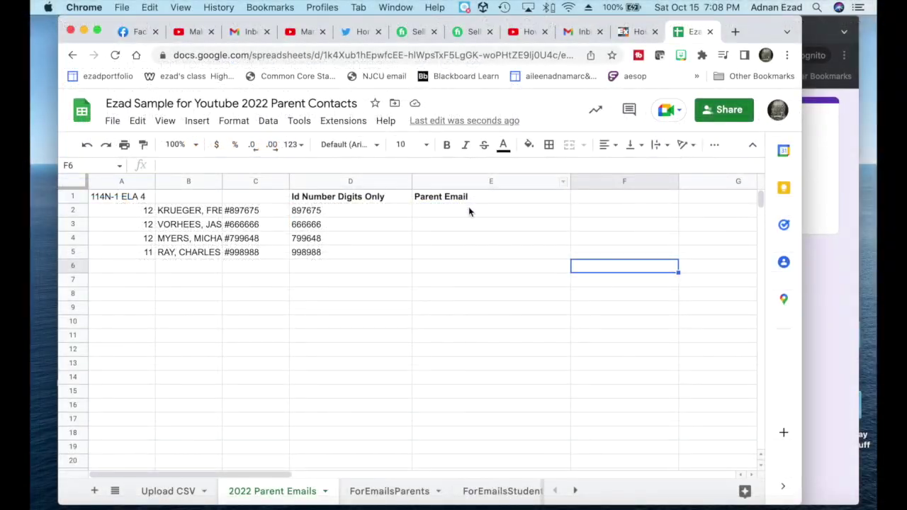
Step: Edit E2's Parent Email formula and select its IMPORTRANGE source ID and CombinedLists!A2:Z1000 range
{"action": "left_click", "coordinate": [469, 211]}
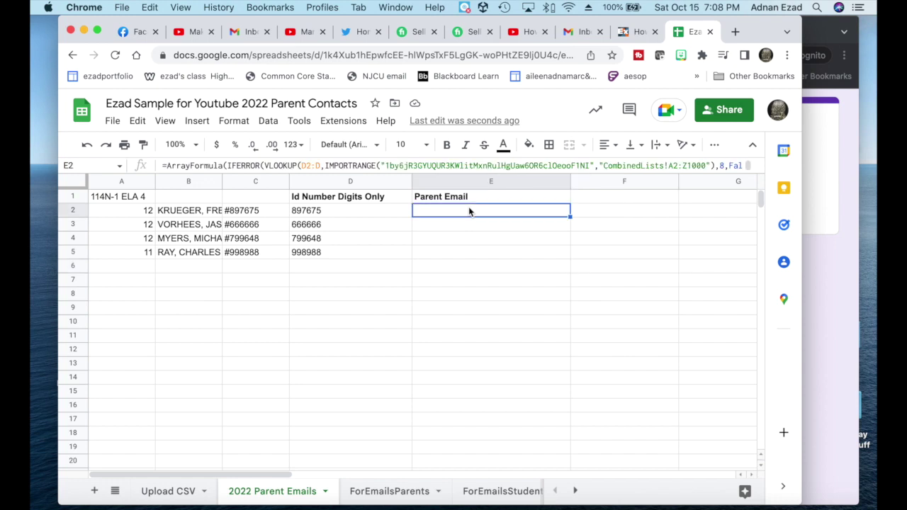
{"action": "left_click", "coordinate": [698, 165]}
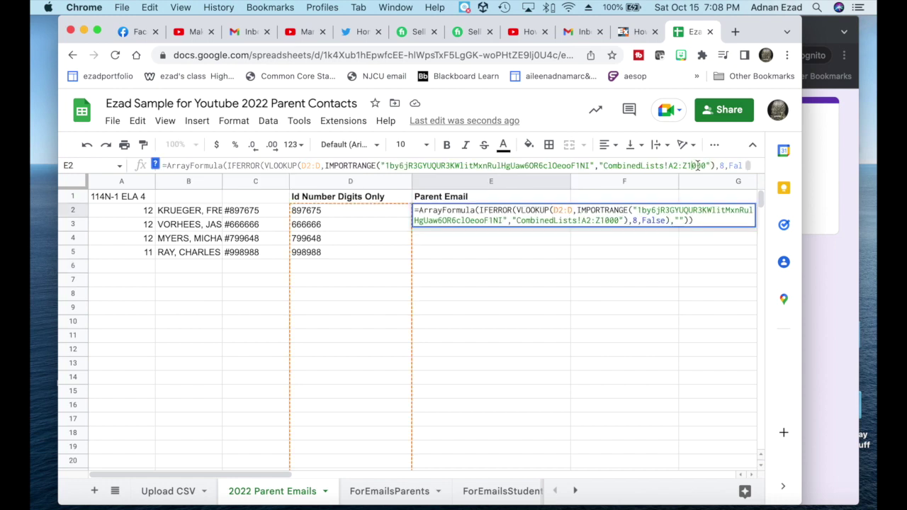
{"action": "left_click", "coordinate": [624, 211]}
{"action": "left_click_drag", "start_coordinate": [623, 220], "coordinate": [633, 211]}
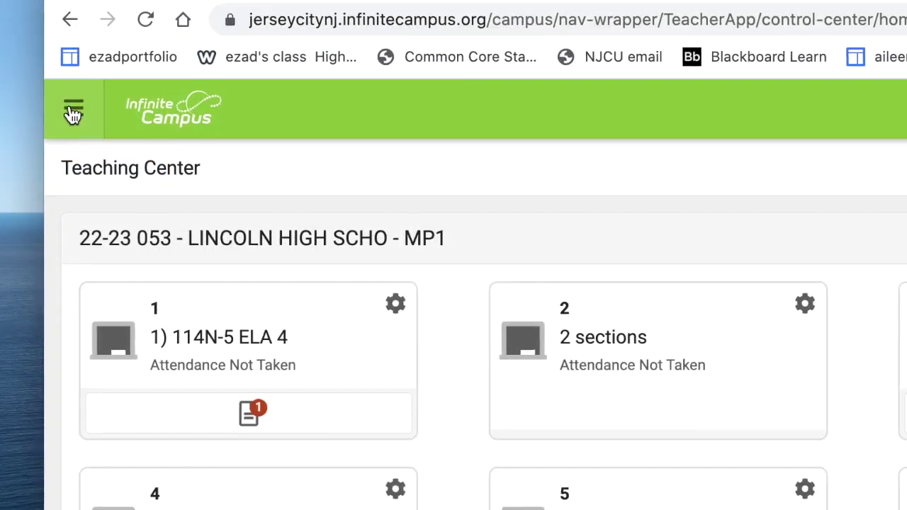
Step: Start a Blank Spreadsheet report from the Reports area
{"action": "left_click", "coordinate": [76, 111]}
{"action": "left_click", "coordinate": [135, 488]}
{"action": "left_click", "coordinate": [409, 231]}
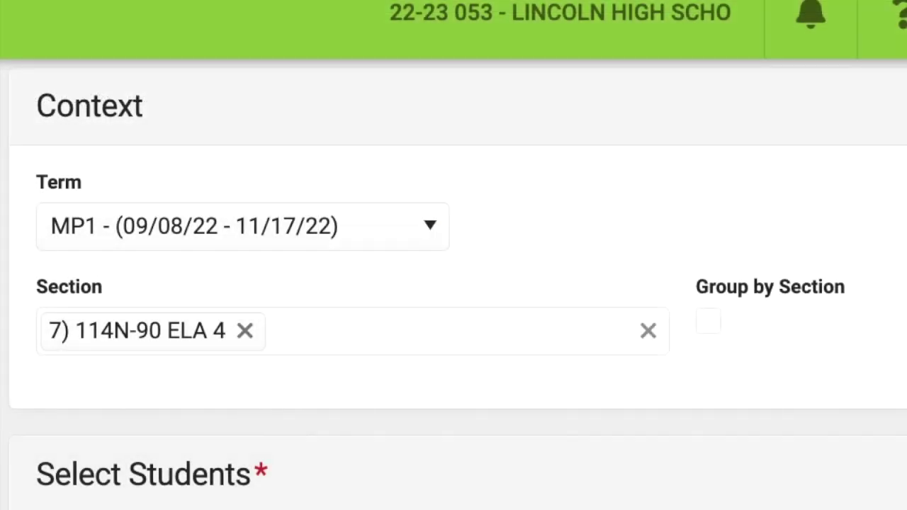
Step: Add sections 4) 114N-91 ELA 4 and 3) 114N-1 ELA 4 to the report
{"action": "left_click", "coordinate": [370, 337]}
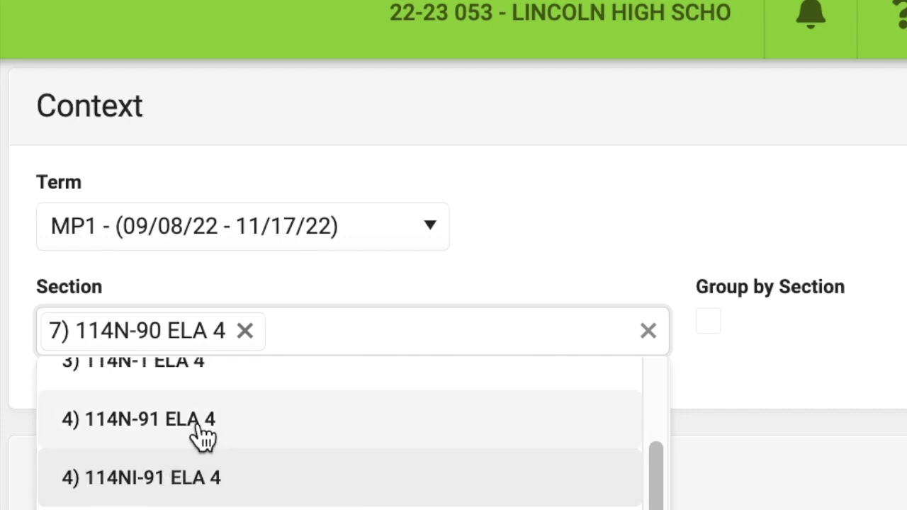
{"action": "left_click", "coordinate": [204, 437]}
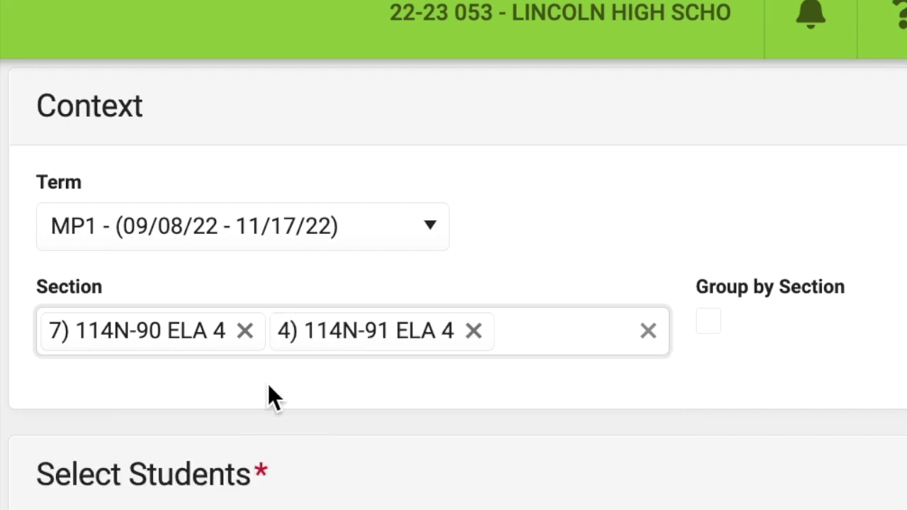
{"action": "left_click", "coordinate": [521, 336]}
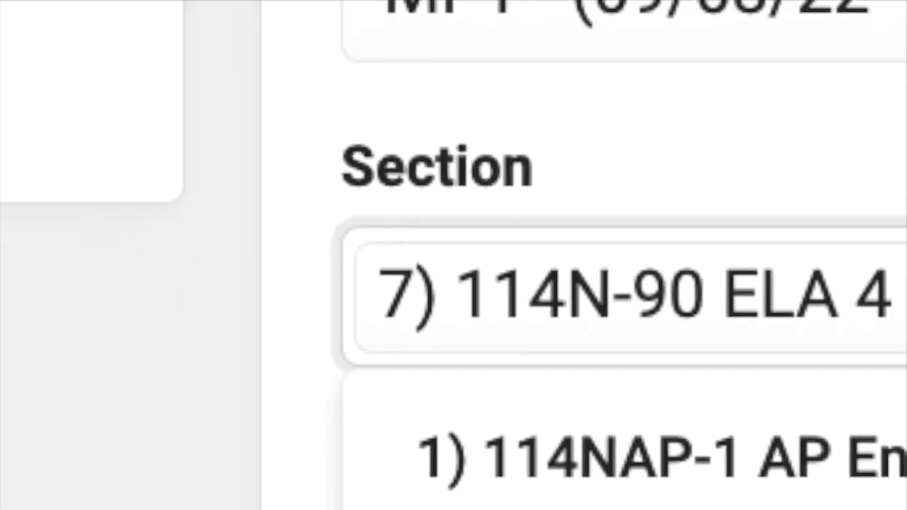
{"action": "left_click", "coordinate": [133, 502]}
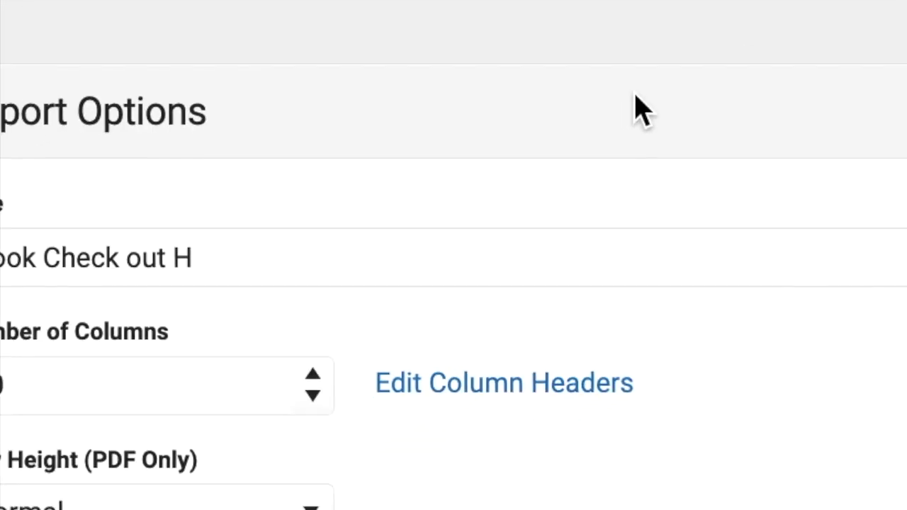
Step: Export the roster report with Generate CSV instead of Generate PDF
{"action": "scroll", "coordinate": [659, 92], "scroll_direction": "down", "scroll_amount": 5}
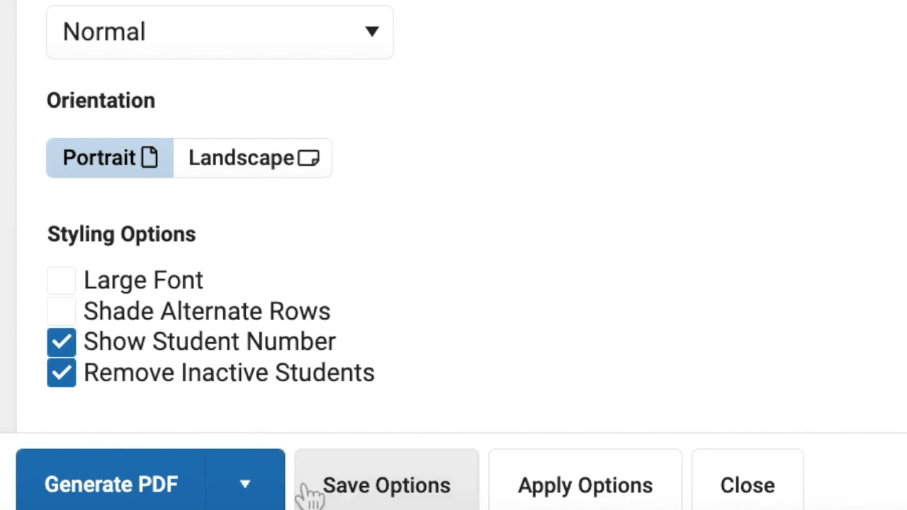
{"action": "left_click", "coordinate": [255, 497]}
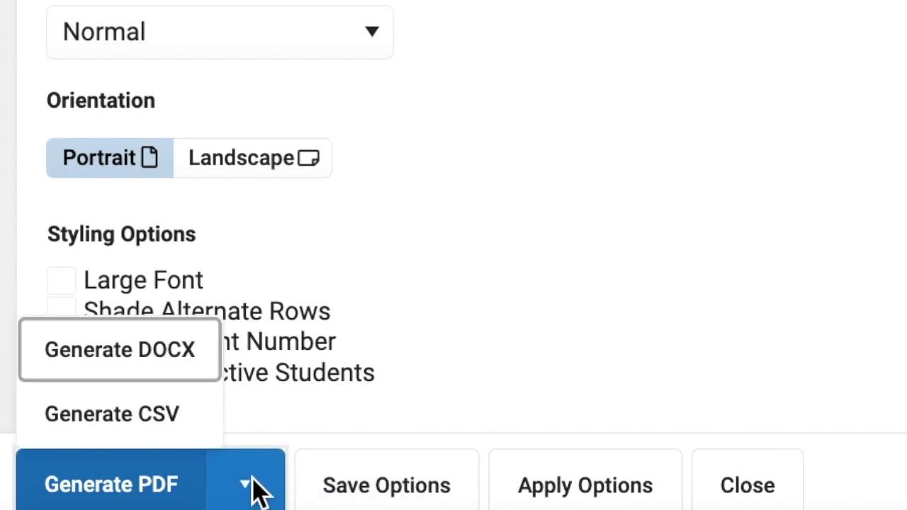
{"action": "left_click", "coordinate": [174, 430]}
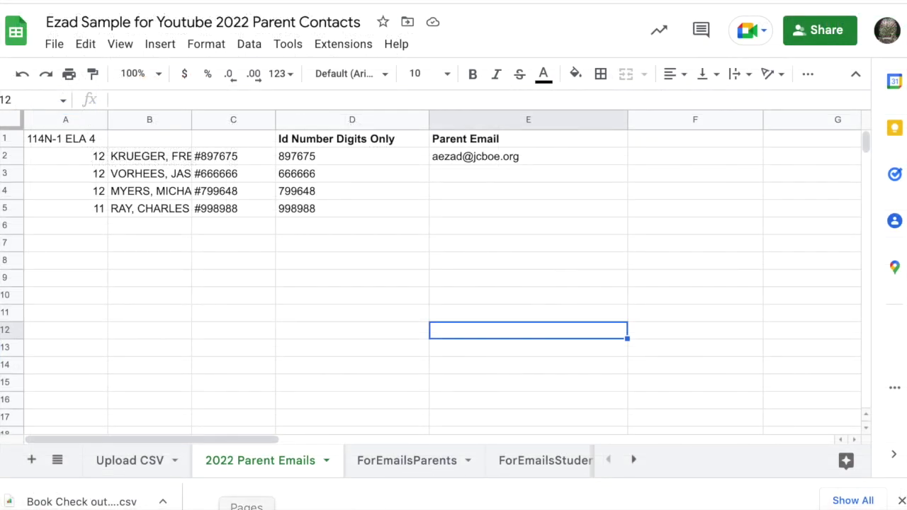
Step: On the Upload CSV sheet, start a File > Import upload
{"action": "left_click", "coordinate": [126, 462]}
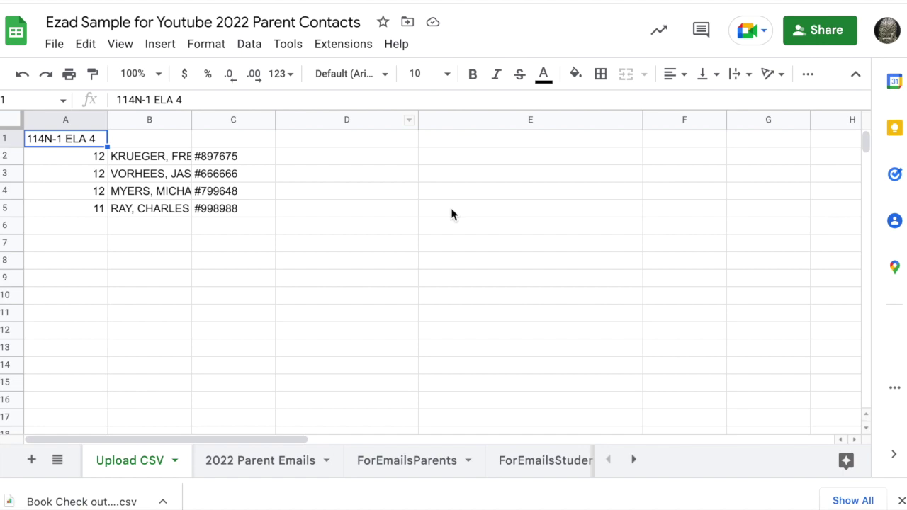
{"action": "left_click", "coordinate": [51, 47]}
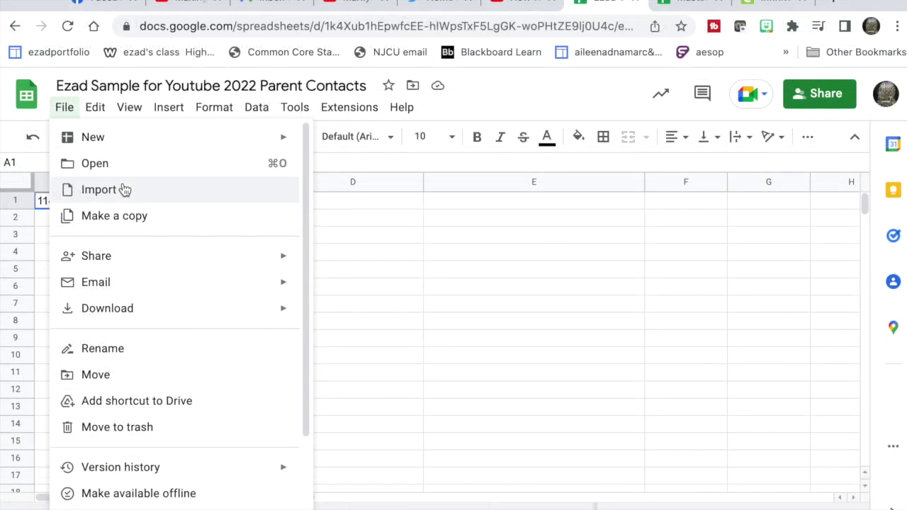
{"action": "left_click", "coordinate": [123, 189]}
{"action": "left_click", "coordinate": [543, 170]}
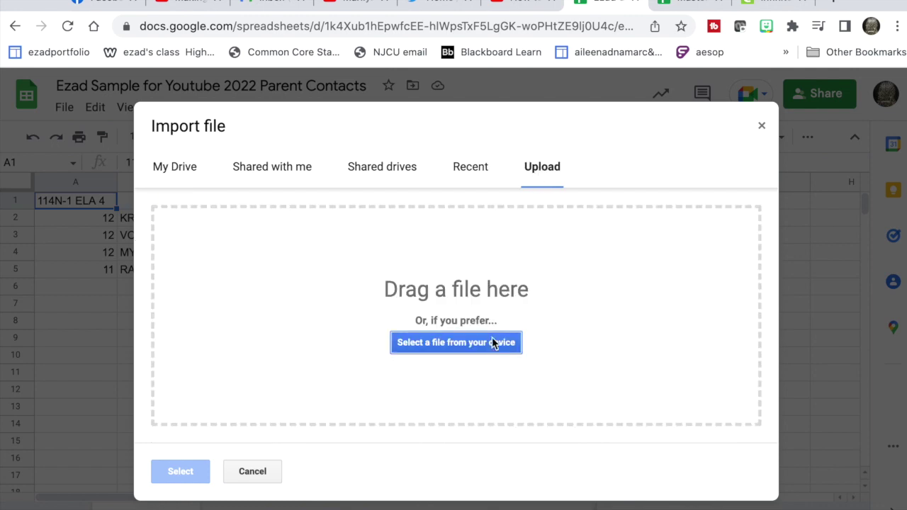
Step: Upload Book Check out H (10).csv by dragging it from Downloads into the drop zone
{"action": "left_click", "coordinate": [485, 342]}
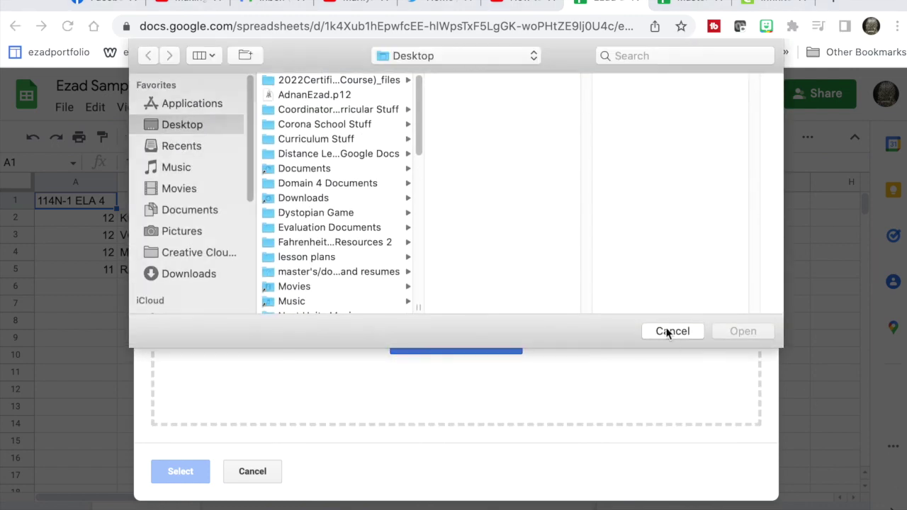
{"action": "left_click", "coordinate": [668, 330]}
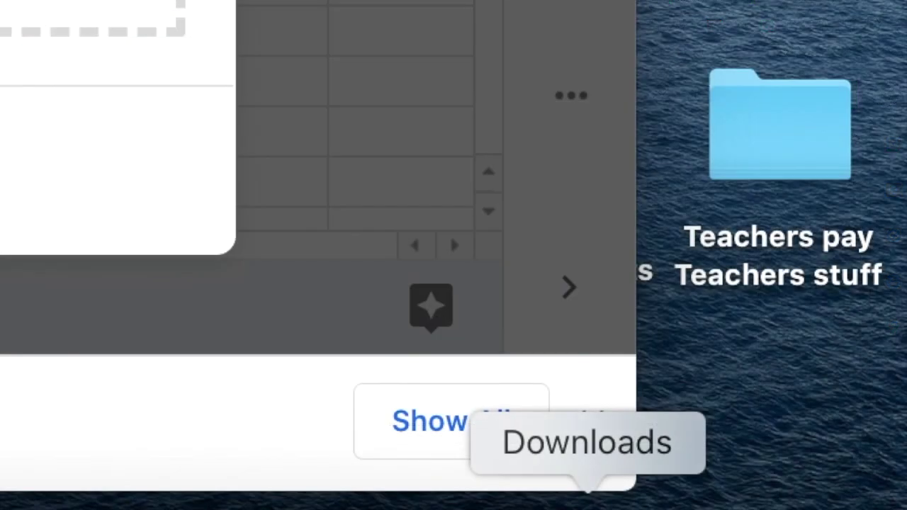
{"action": "left_click", "coordinate": [588, 499]}
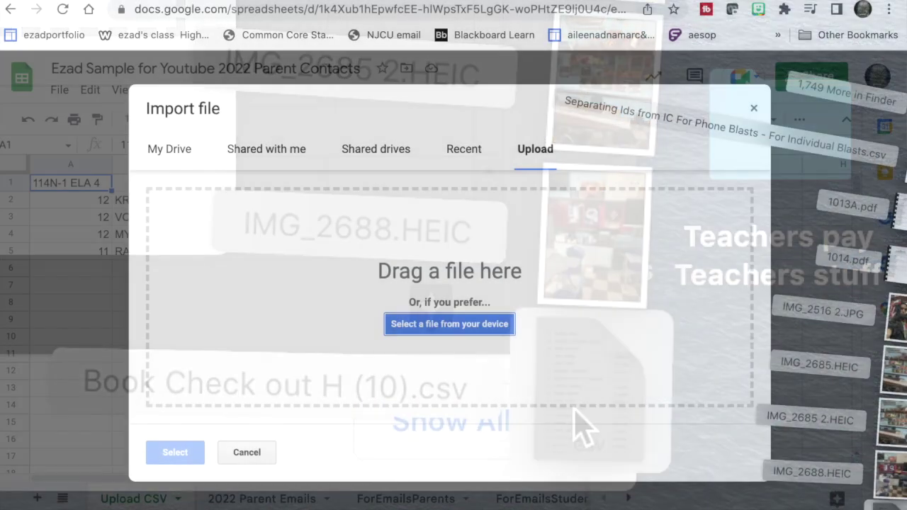
{"action": "left_click_drag", "start_coordinate": [580, 426], "coordinate": [437, 300]}
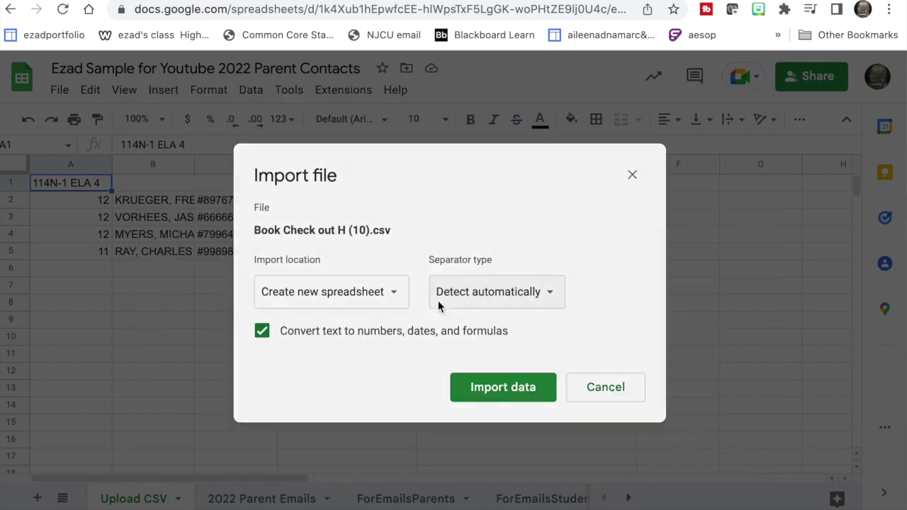
Step: Choose the import location and import the CSV data
{"action": "left_click", "coordinate": [400, 293]}
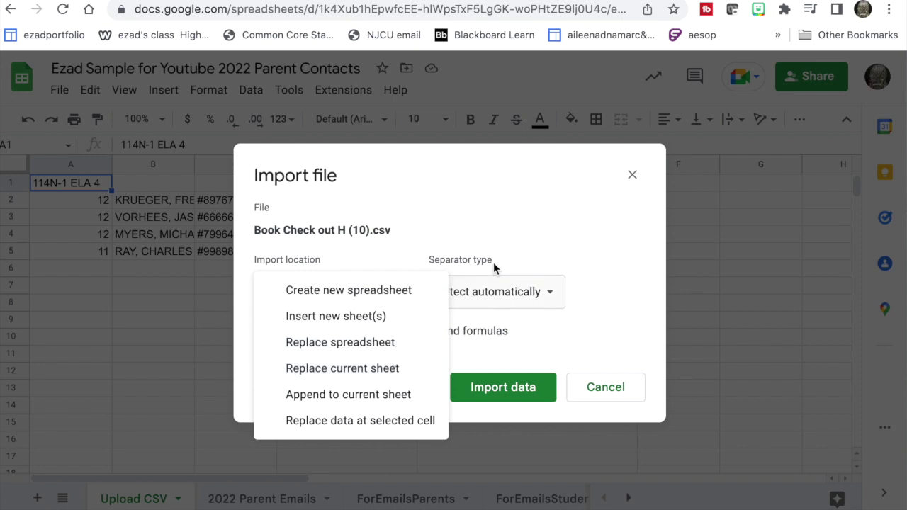
{"action": "left_click", "coordinate": [629, 384]}
{"action": "left_click", "coordinate": [628, 385]}
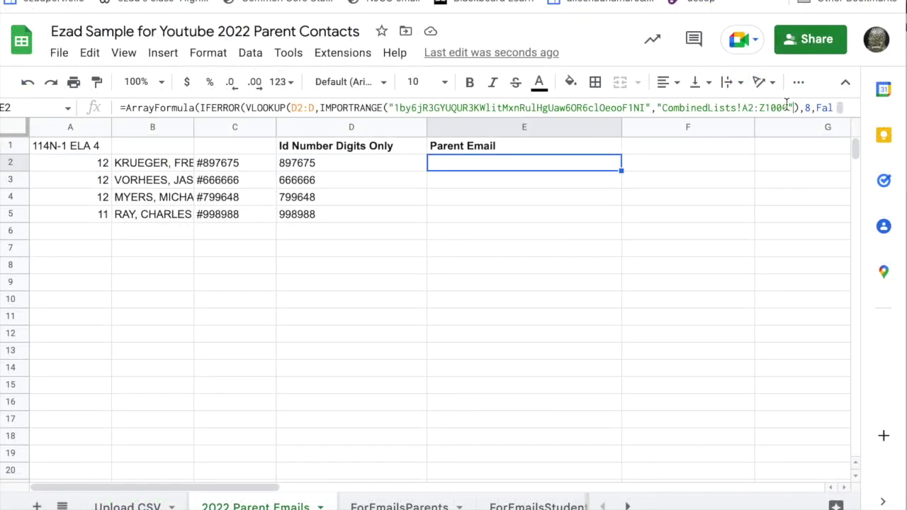
Step: Show E2's Parent Email ArrayFormula in the formula bar on 2022 Parent Emails
{"action": "left_click", "coordinate": [758, 107]}
{"action": "left_click", "coordinate": [719, 230]}
{"action": "left_click", "coordinate": [497, 162]}
{"action": "left_click", "coordinate": [776, 106]}
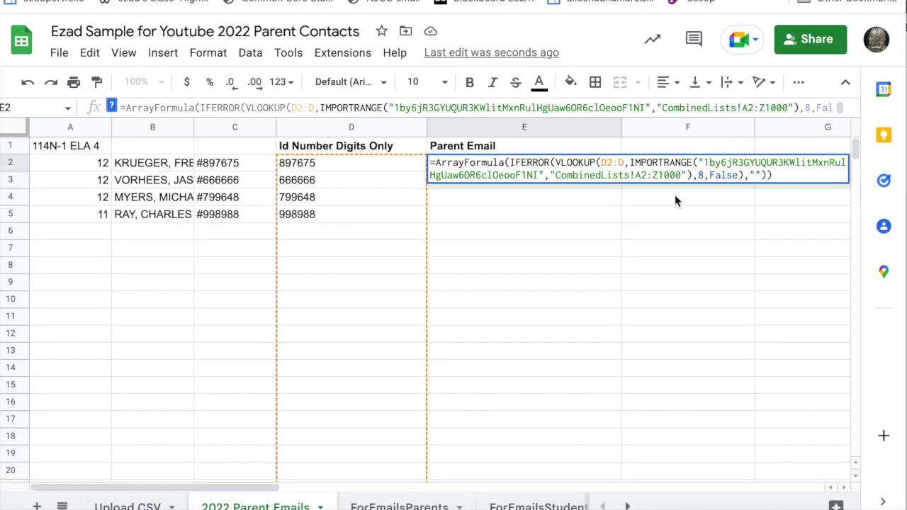
Step: Enter =IMPORTRANGE in F3 using E2's source ID with range CombinedLists!A2:B
{"action": "left_click_drag", "start_coordinate": [686, 175], "coordinate": [699, 162]}
{"action": "key", "text": "ctrl+c"}
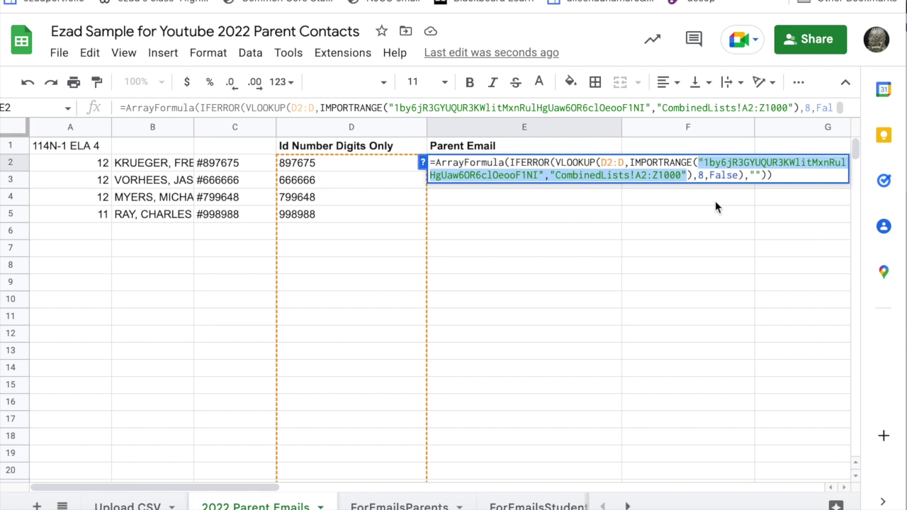
{"action": "left_click", "coordinate": [688, 242]}
{"action": "left_click", "coordinate": [678, 180]}
{"action": "double_click", "coordinate": [678, 180]}
{"action": "type", "text": "=import"}
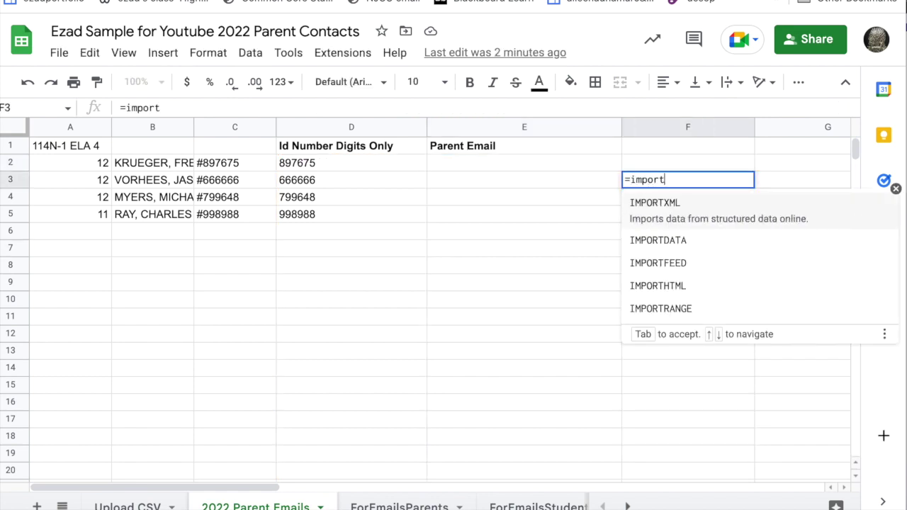
{"action": "type", "text": "range"}
{"action": "key", "text": "Tab"}
{"action": "key", "text": "ctrl+v"}
{"action": "key", "text": "Left"}
{"action": "key", "text": "BackSpace"}
{"action": "key", "text": "BackSpace"}
{"action": "key", "text": "BackSpace"}
{"action": "key", "text": "BackSpace"}
{"action": "key", "text": "BackSpace"}
{"action": "type", "text": "B"}
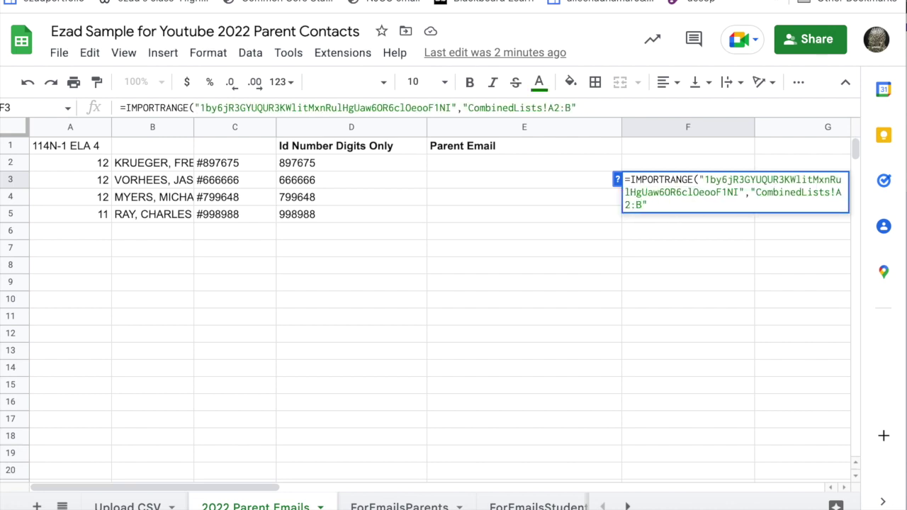
{"action": "key", "text": "Return"}
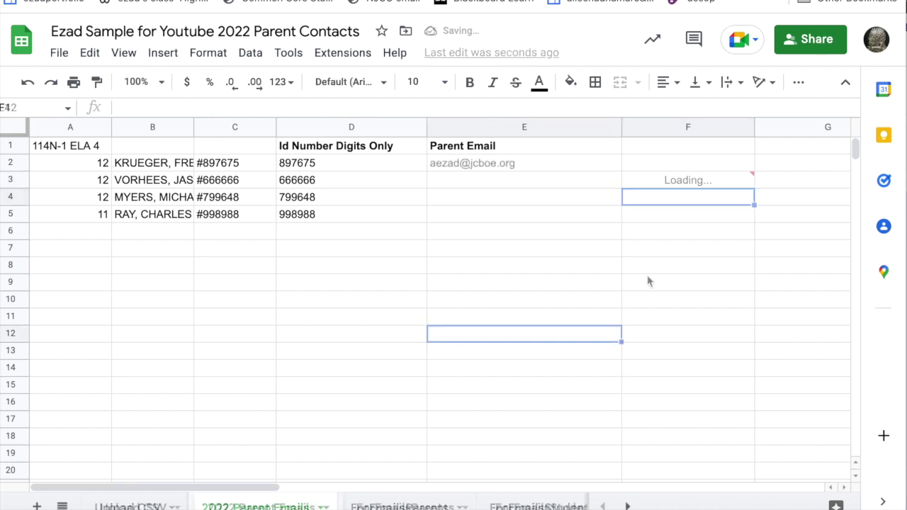